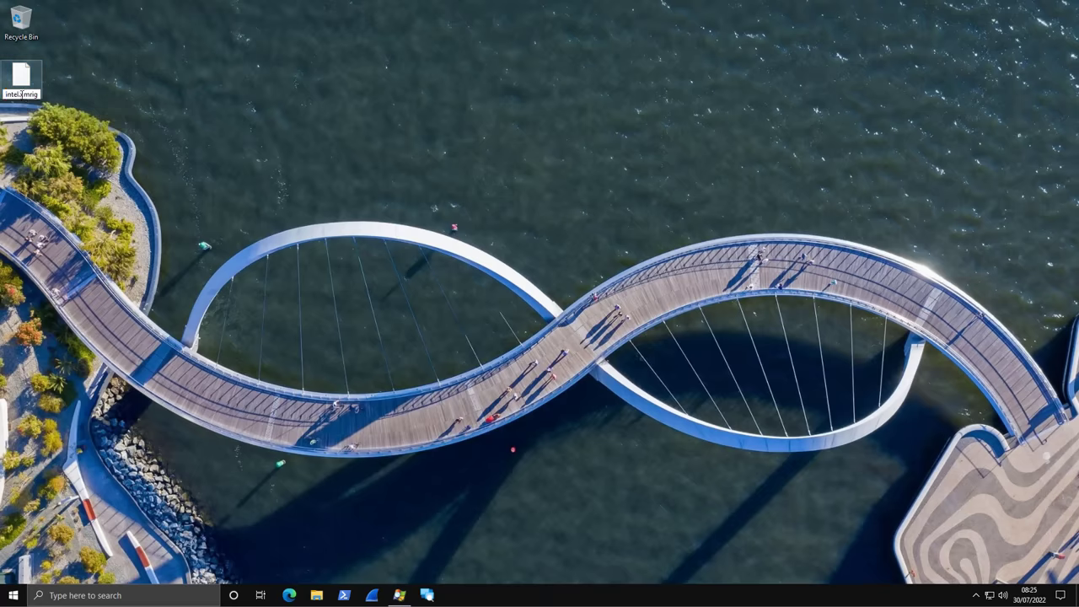
# - Select the 'xmrig' extension in the intel.xmrig file name being edited on the desktop
pyautogui.moveTo(22, 95); pyautogui.dragTo(54, 100)
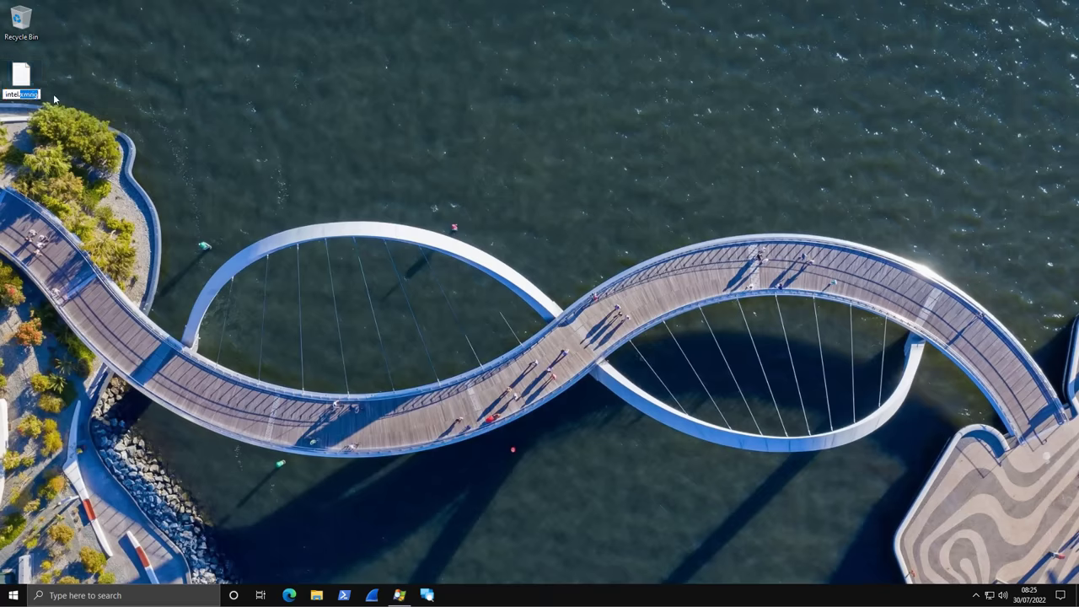
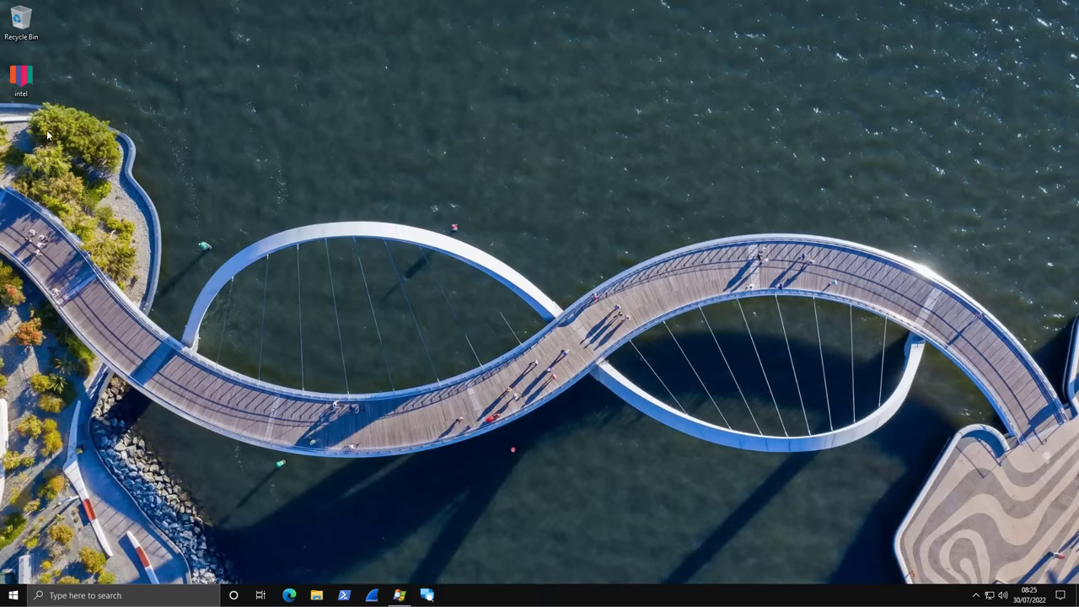
# - Bring up Process Explorer and select the svchost.exe process using about 50% CPU
pyautogui.click(399, 595)
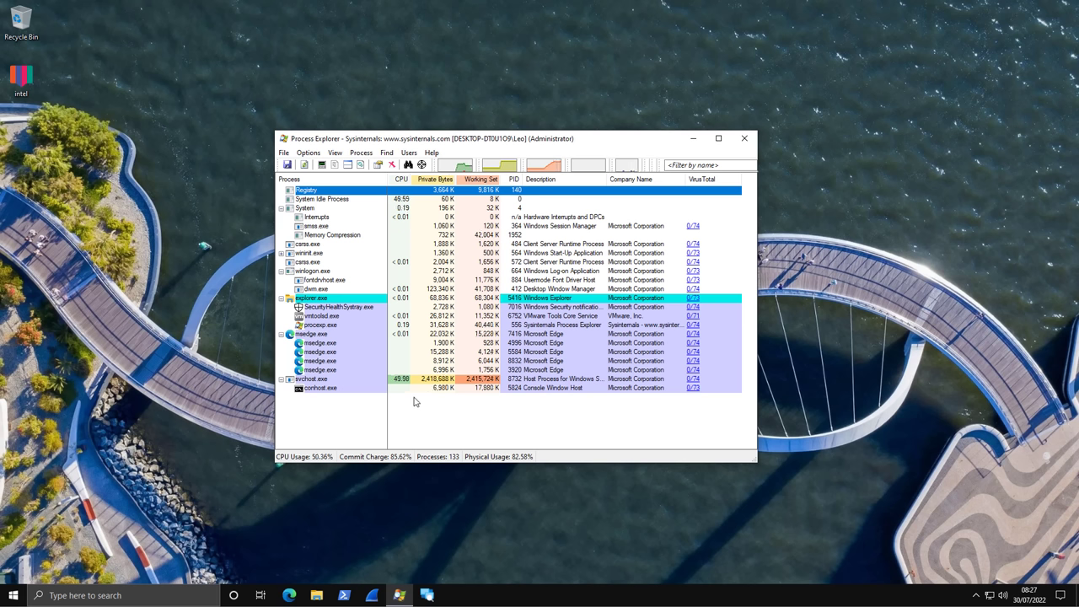
pyautogui.click(410, 382)
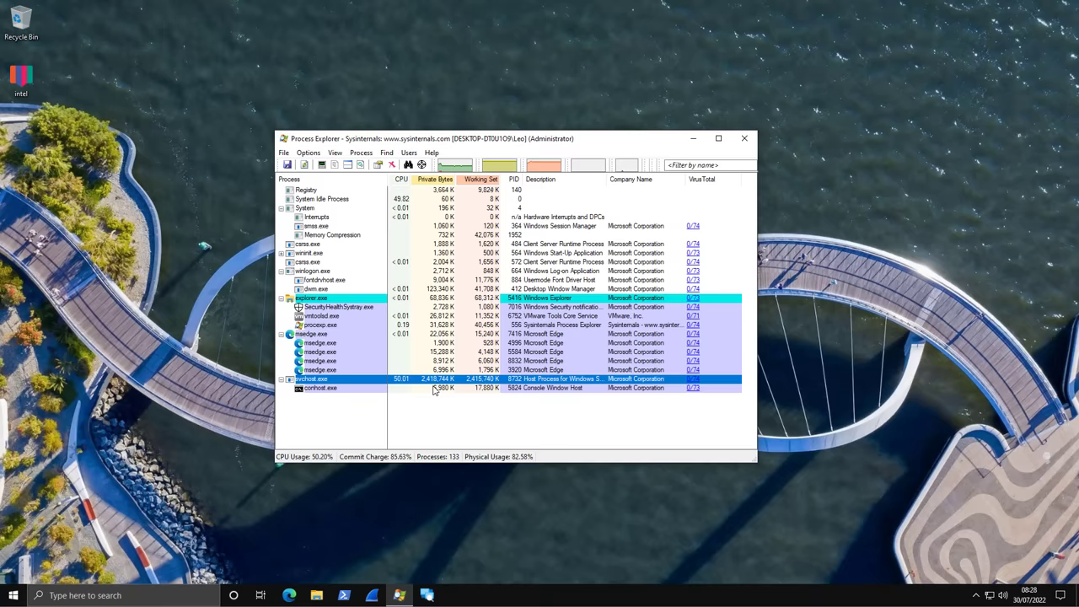
# - Launch Task Manager and select the unnamed top process using about 51% CPU and 2.3 GB
pyautogui.rightClick(488, 599)
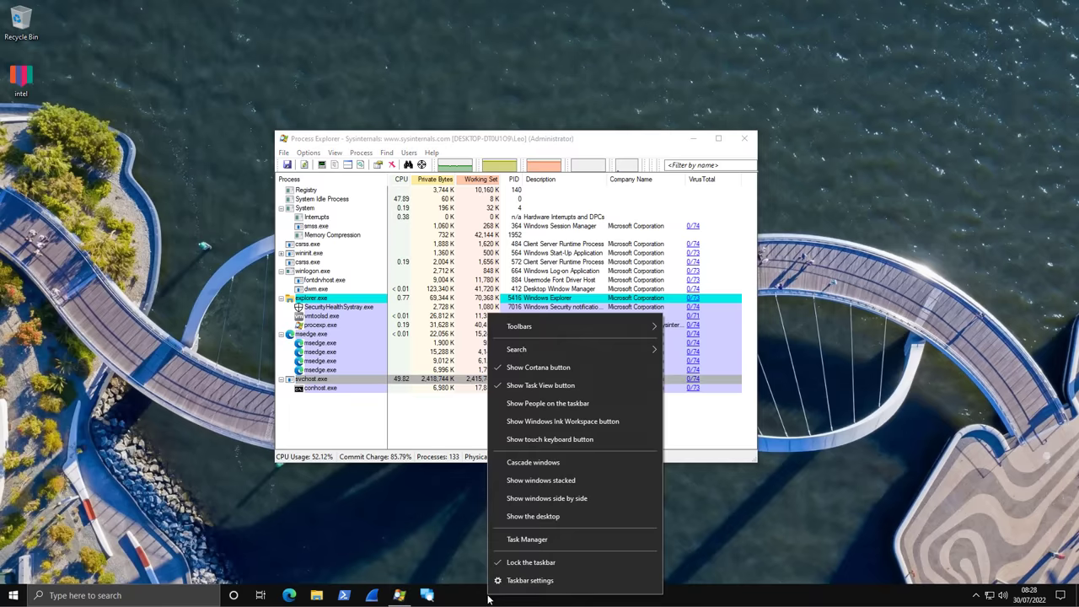
pyautogui.click(504, 541)
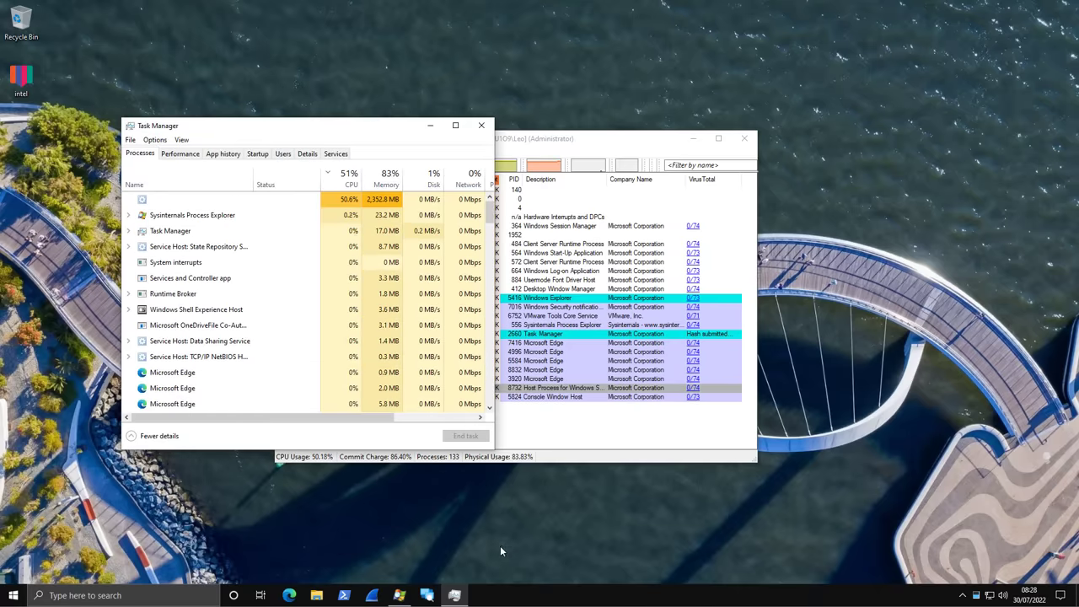
pyautogui.click(171, 203)
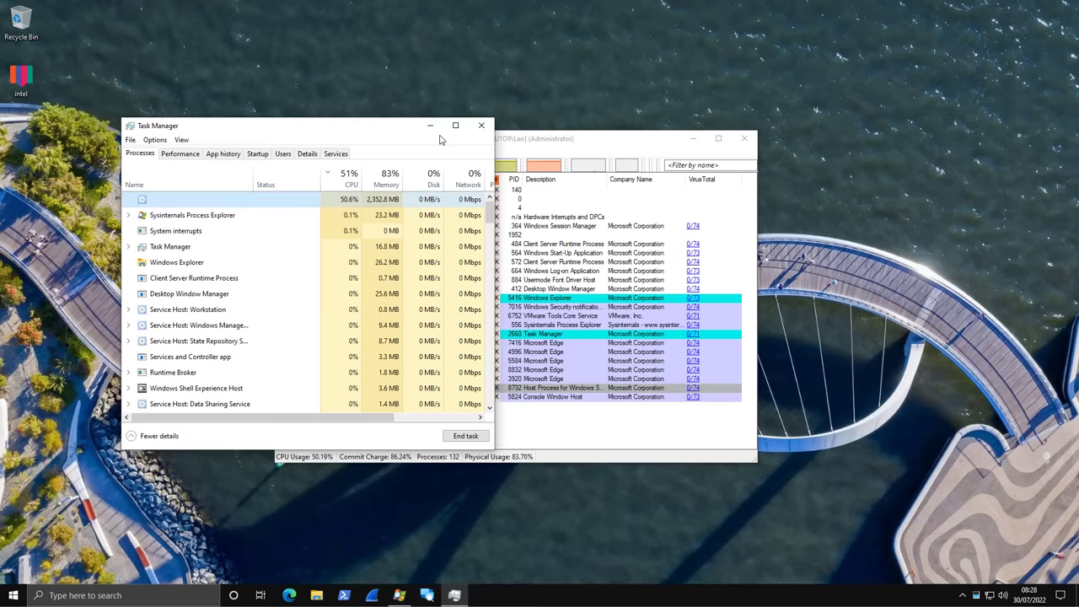
# - Open svchost.exe (PID 8732) Properties and inspect its image path and TCP/IP connections to ports 10004 and 3333
pyautogui.click(430, 126)
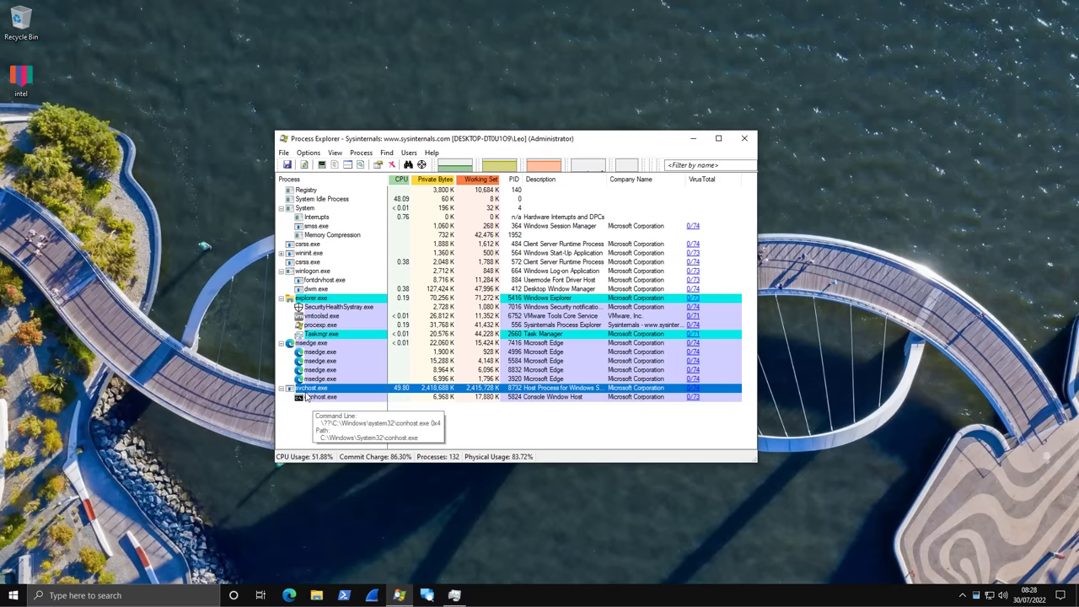
pyautogui.rightClick(308, 393)
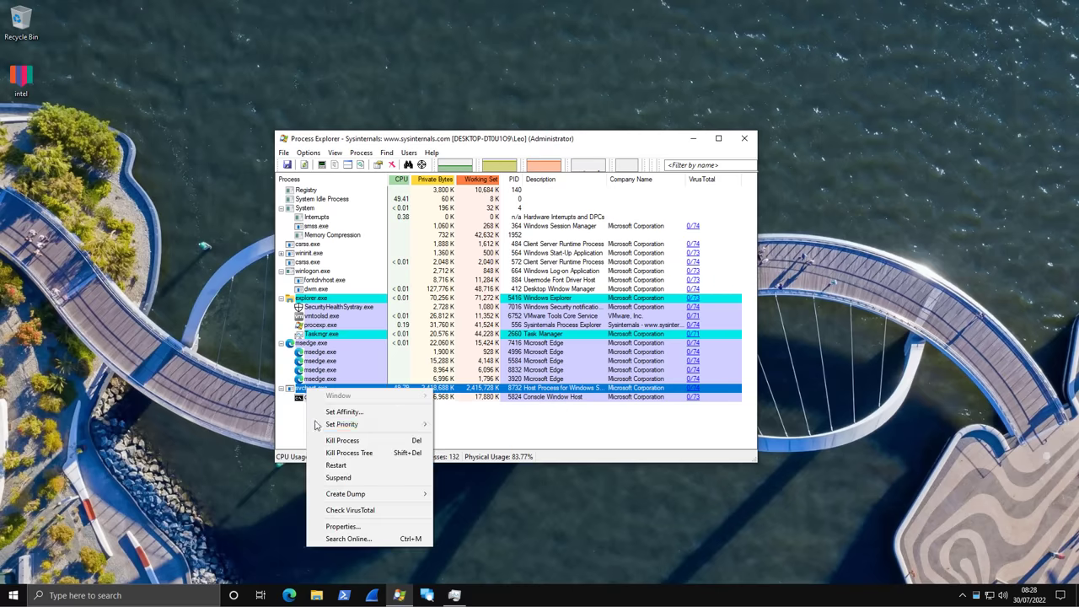
pyautogui.click(346, 525)
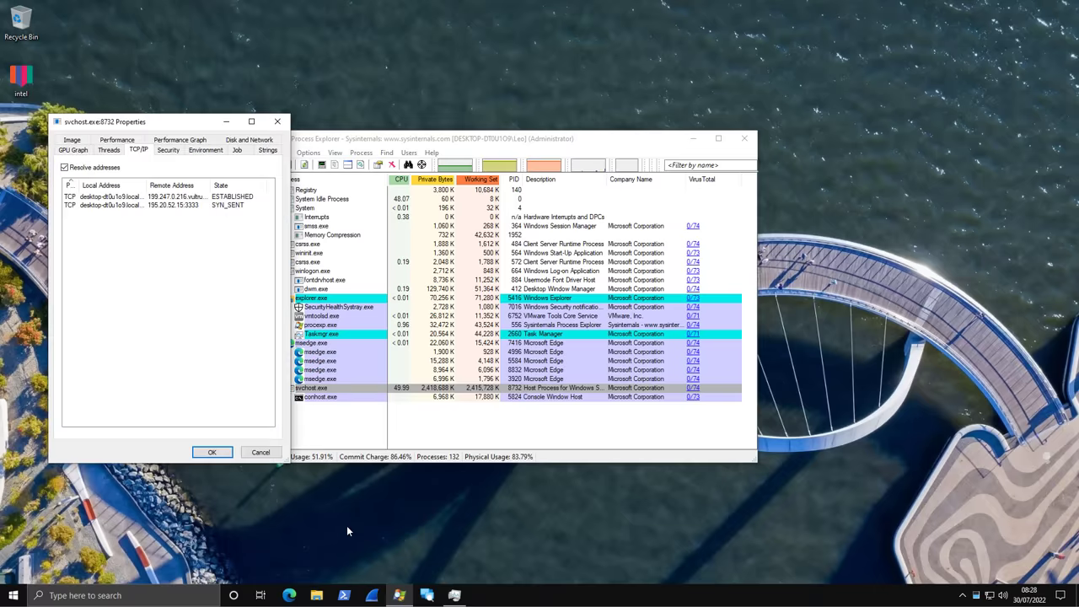
pyautogui.click(73, 141)
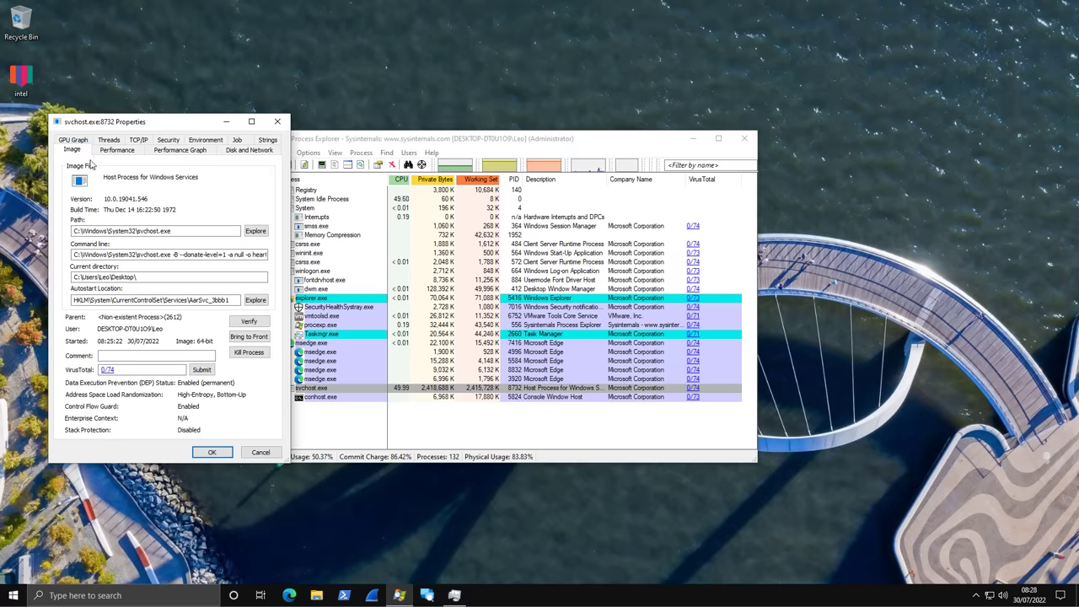
pyautogui.click(134, 143)
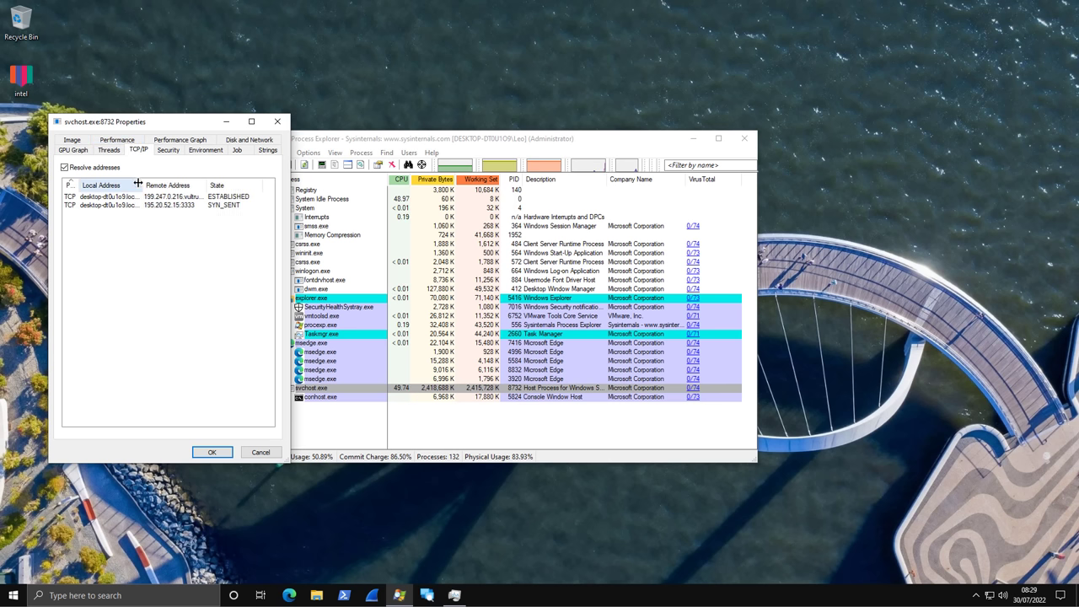
pyautogui.moveTo(145, 185); pyautogui.dragTo(239, 192)
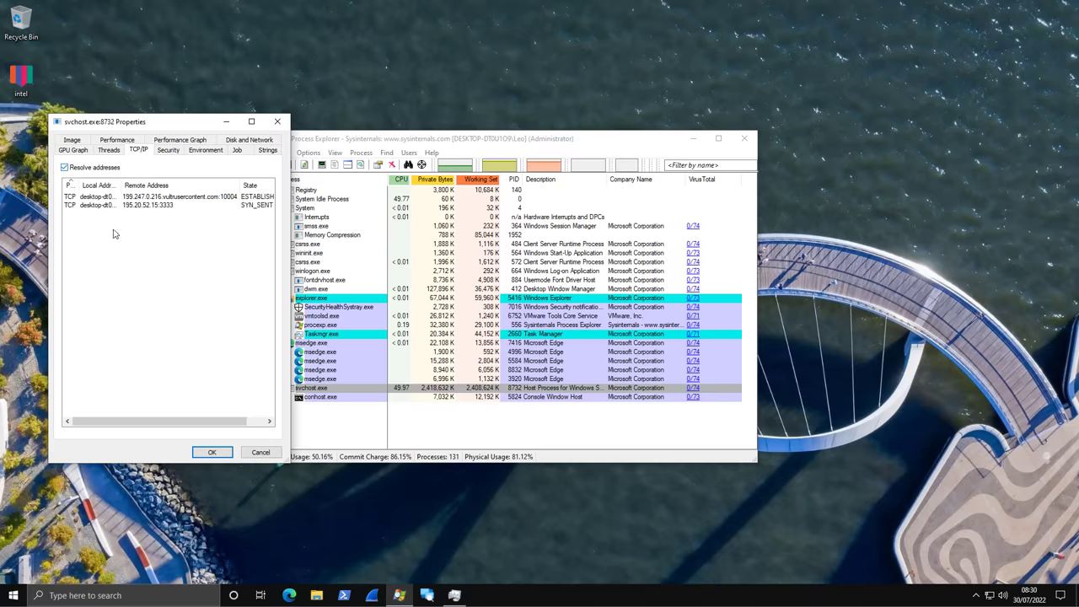
# - Cancel the svchost.exe Properties dialog and dismiss its action menu without killing the process
pyautogui.moveTo(315, 401)
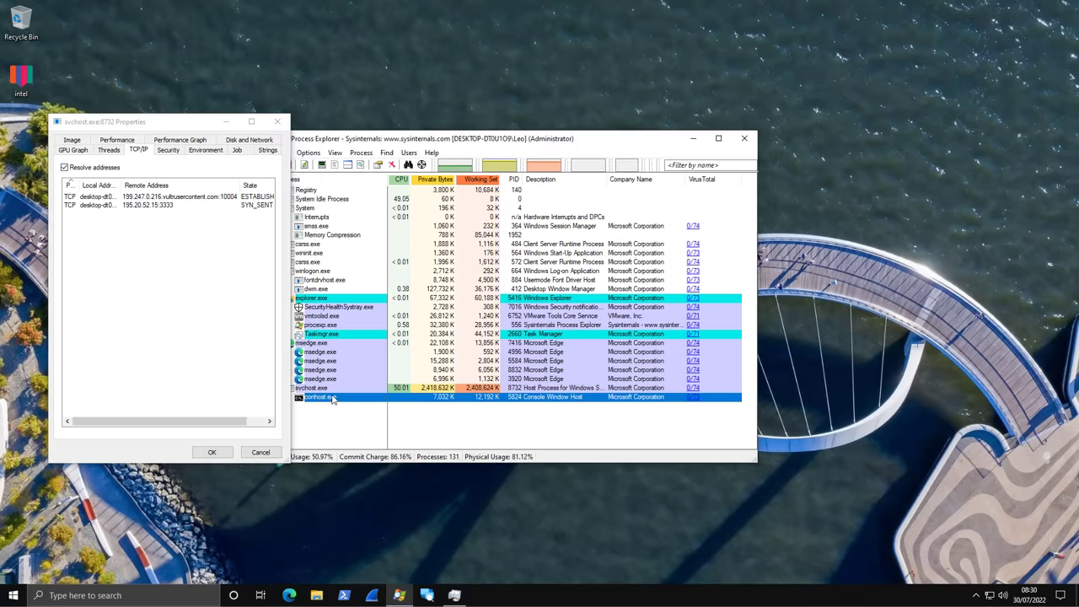
pyautogui.click(333, 389)
pyautogui.click(261, 452)
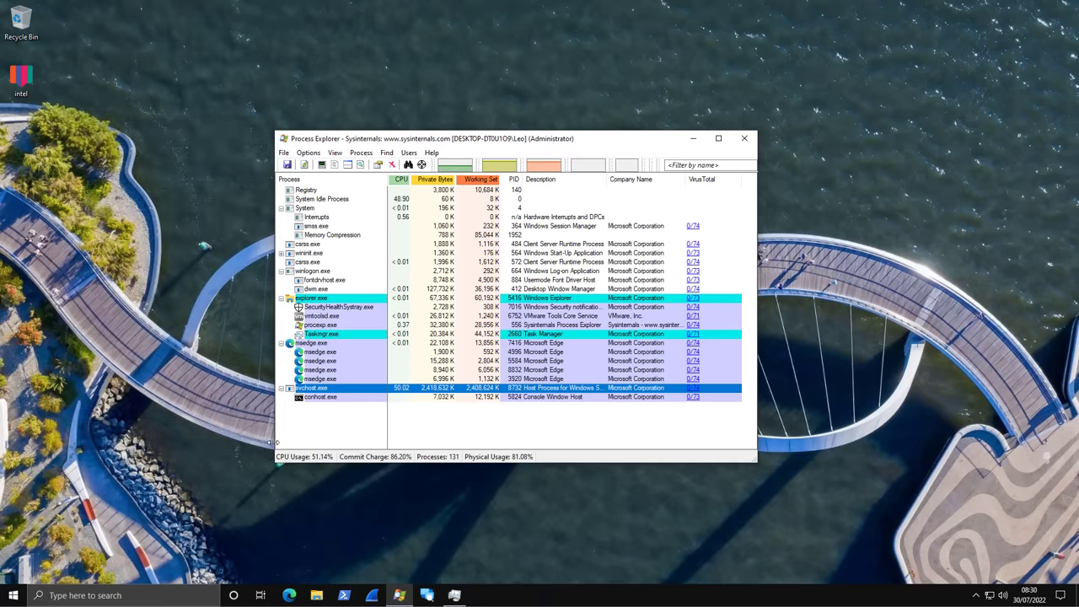
pyautogui.moveTo(325, 392)
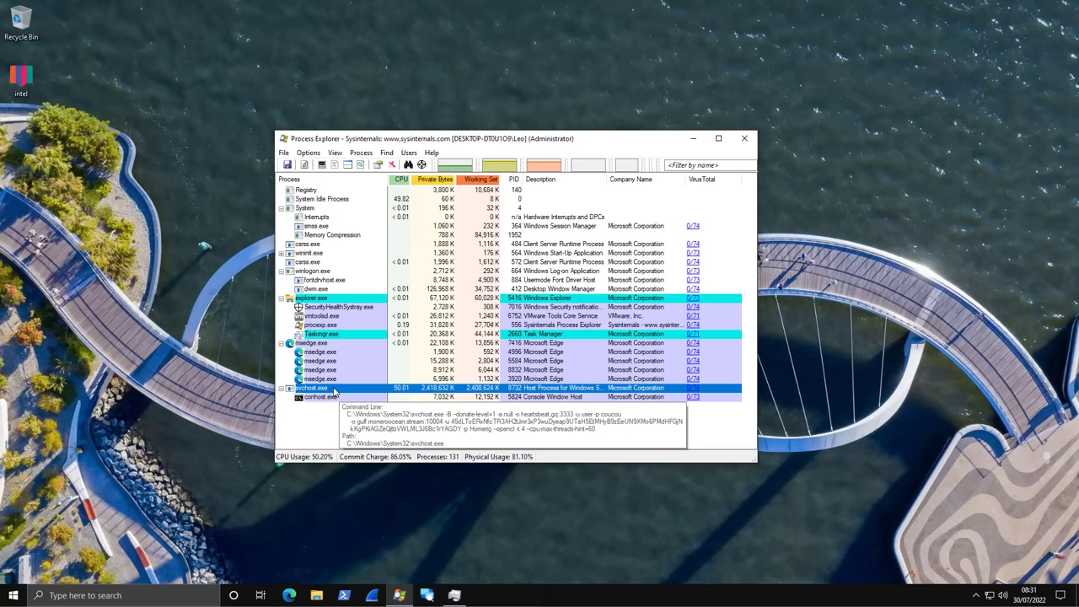
pyautogui.rightClick(332, 390)
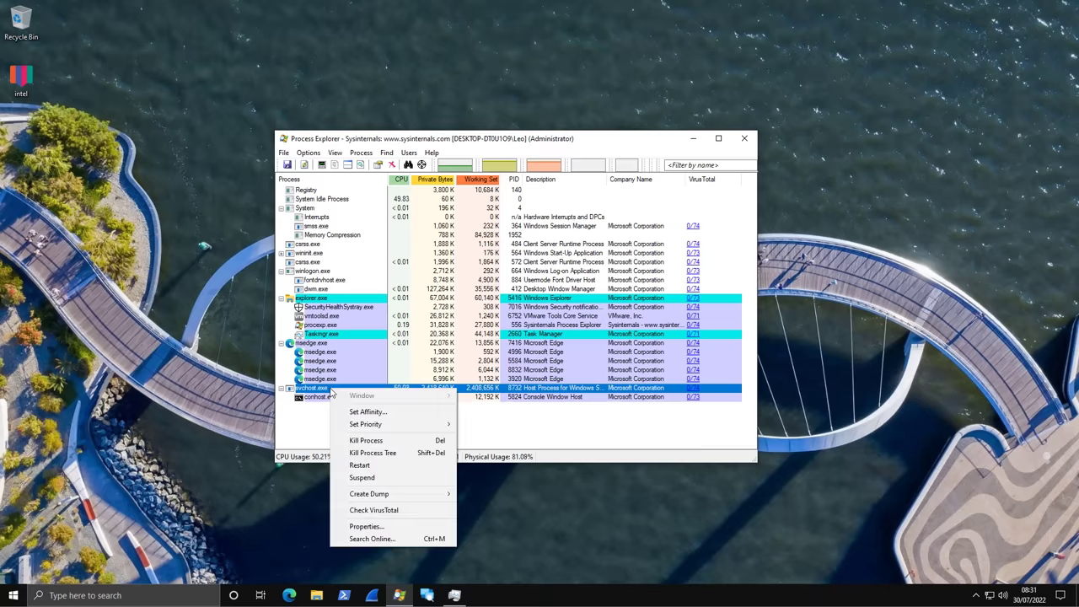
pyautogui.click(510, 397)
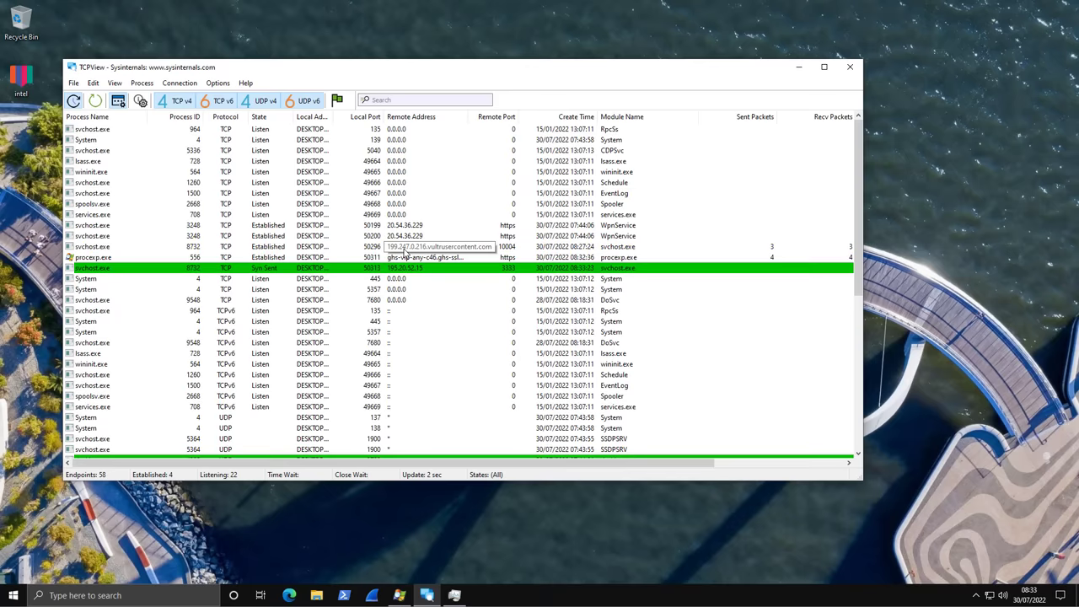
# - Scroll the TCPView list back to svchost.exe's TCP connection to 199.247.0.216 on port 10004
pyautogui.scroll(-2, 405, 251)
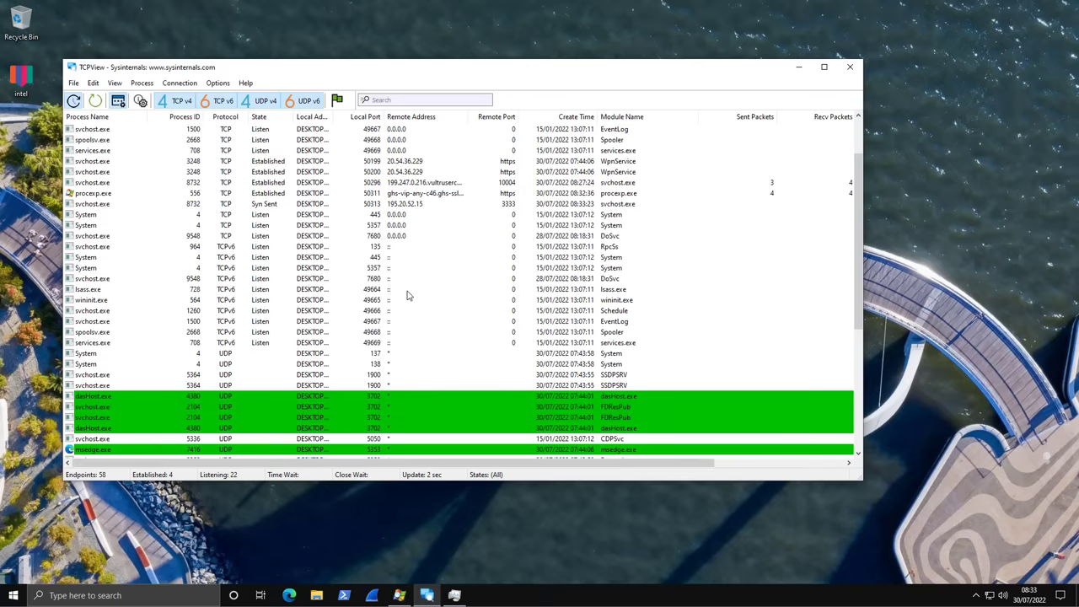
pyautogui.scroll(2, 407, 294)
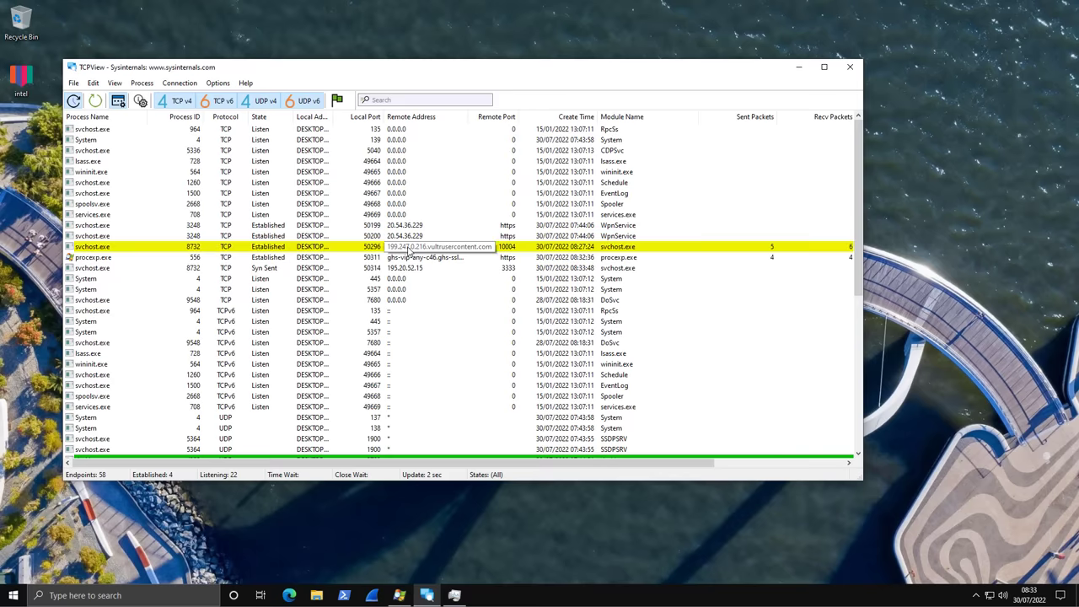
# - Copy the svchost.exe connection on port 50200 to the clipboard
pyautogui.click(412, 239)
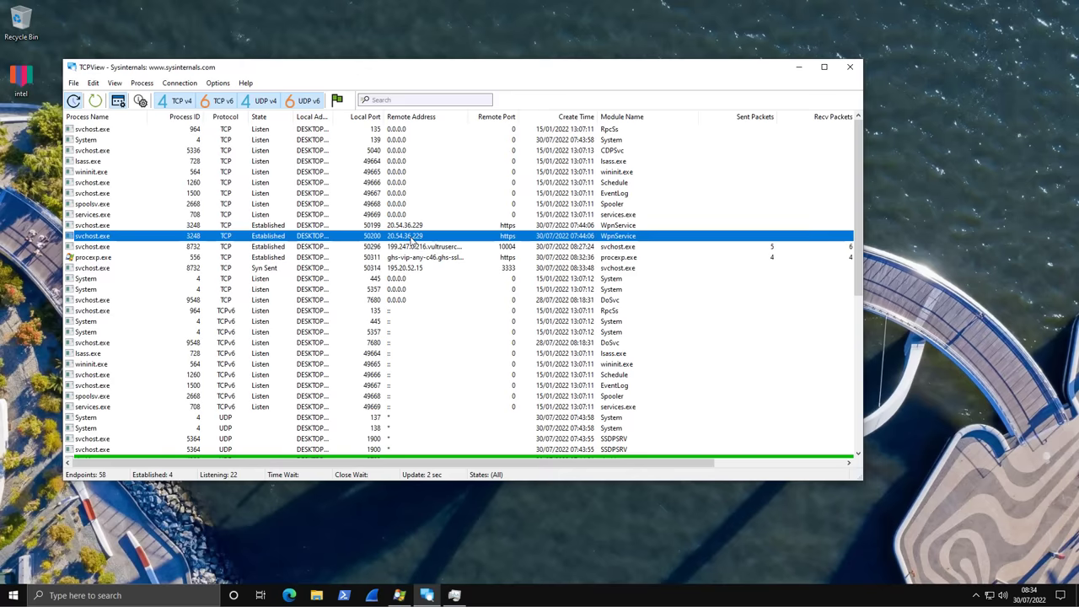
pyautogui.rightClick(412, 242)
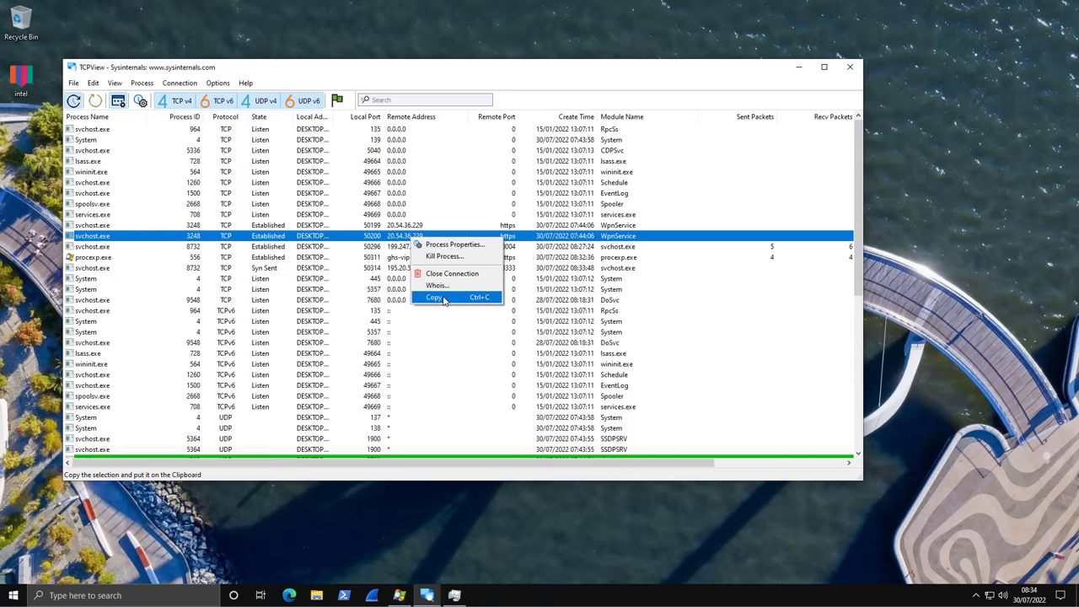
pyautogui.click(435, 297)
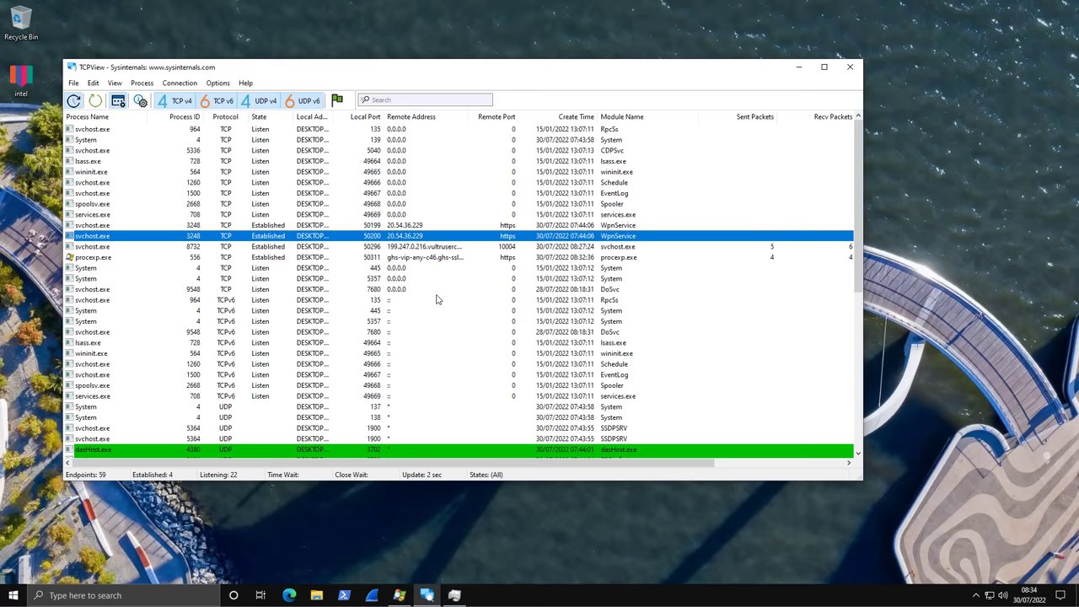
# - Run a Whois lookup on svchost.exe 8732's connection to 199.247.0.216
pyautogui.click(439, 246)
pyautogui.rightClick(438, 246)
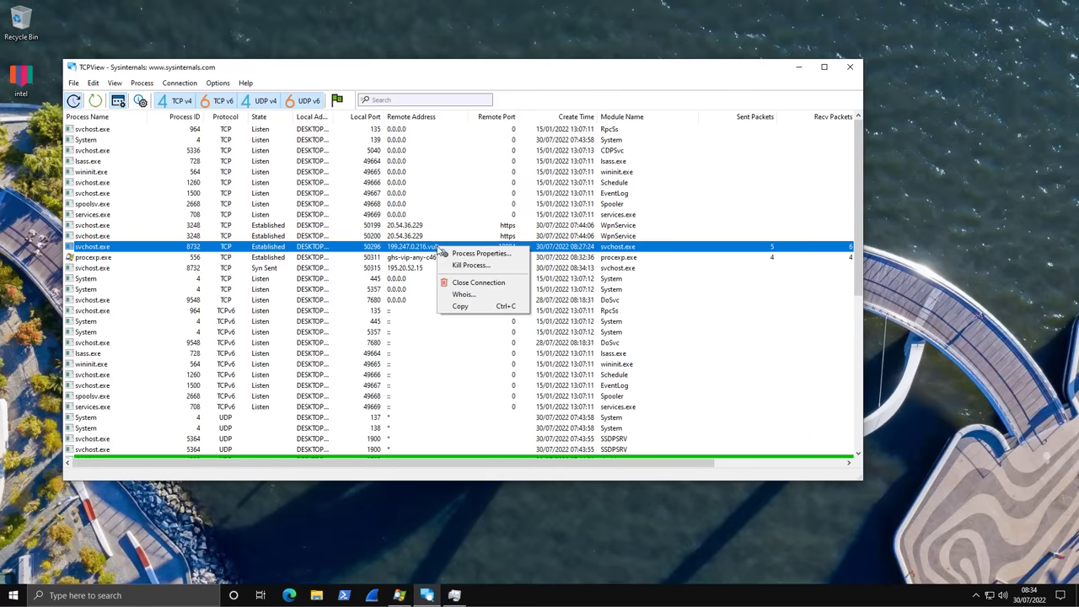
pyautogui.click(451, 295)
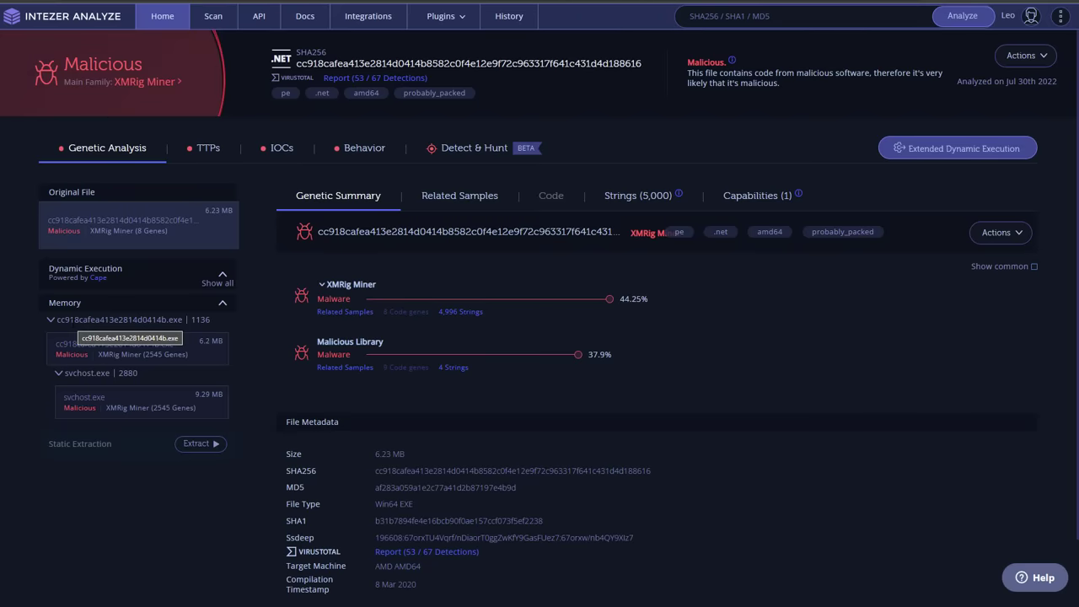
# - Review the injected svchost.exe's genes, MITRE ATT&CK techniques and IOCs in Intezer Analyze
pyautogui.doubleClick(85, 398)
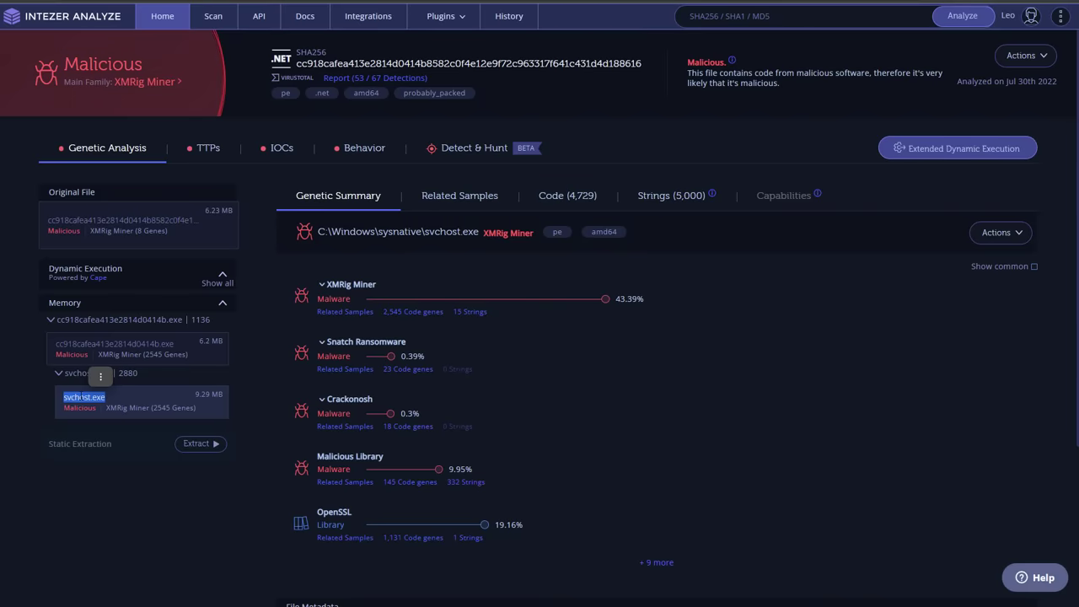
pyautogui.click(206, 157)
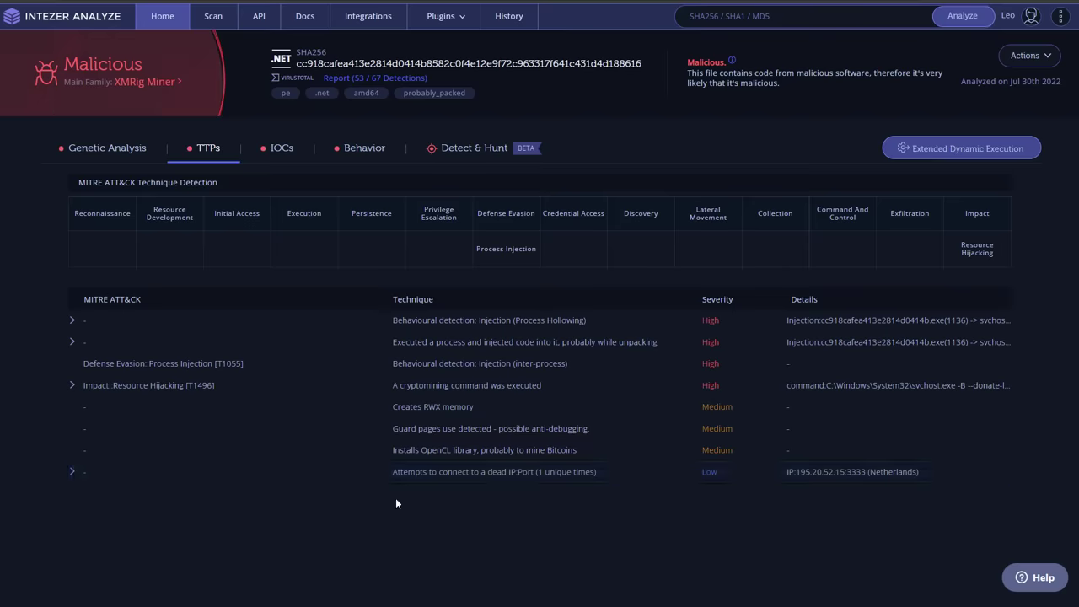
pyautogui.click(74, 473)
pyautogui.click(74, 473)
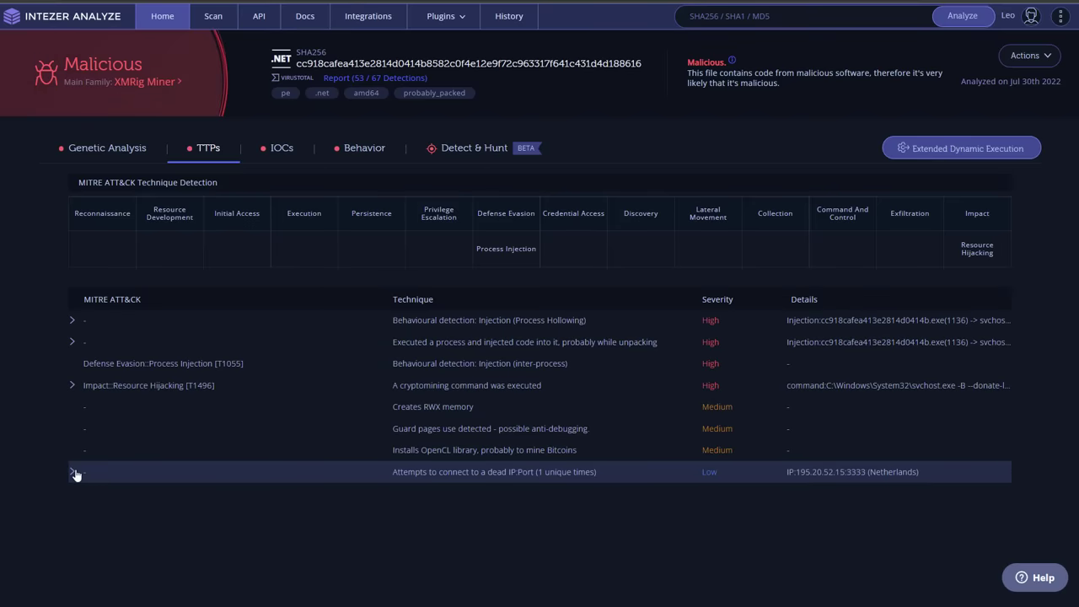
pyautogui.click(282, 160)
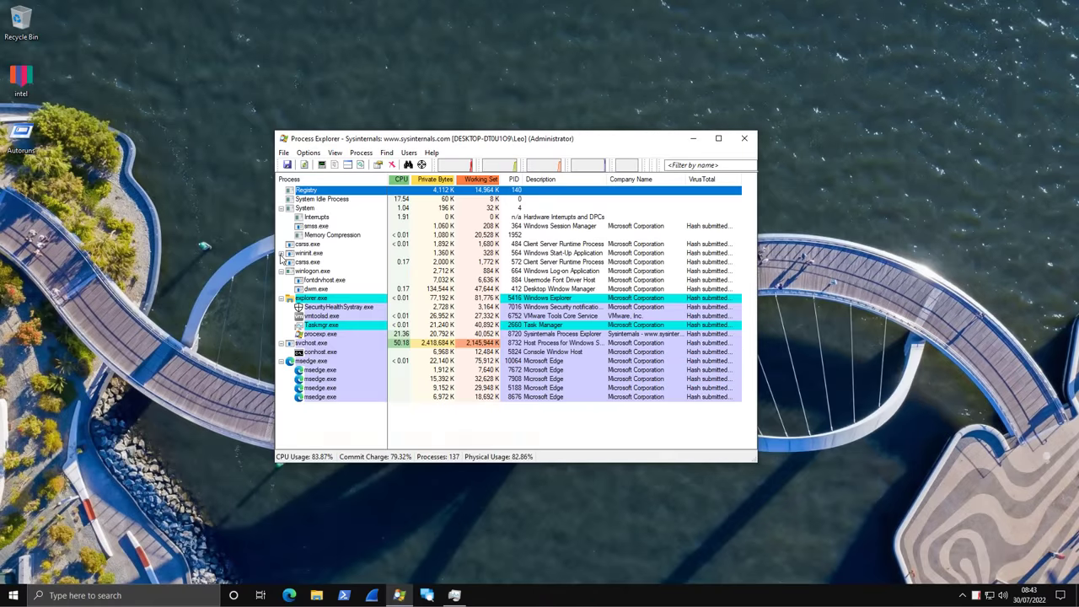
# - Kill the svchost.exe (PID 8732) process tree, confirm the kill, and return to TCPView
pyautogui.click(320, 345)
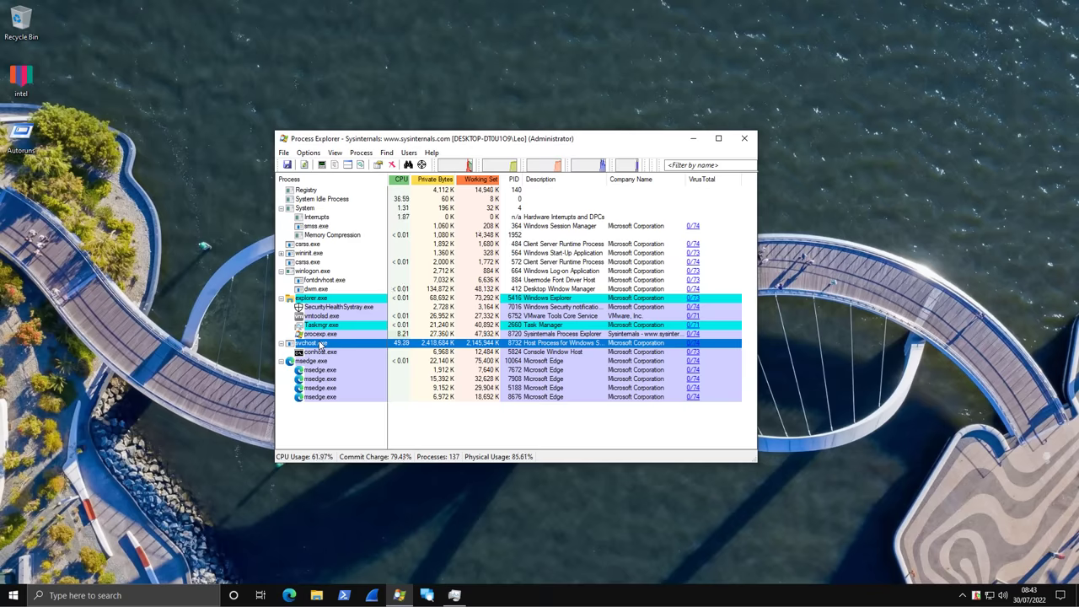
pyautogui.rightClick(320, 344)
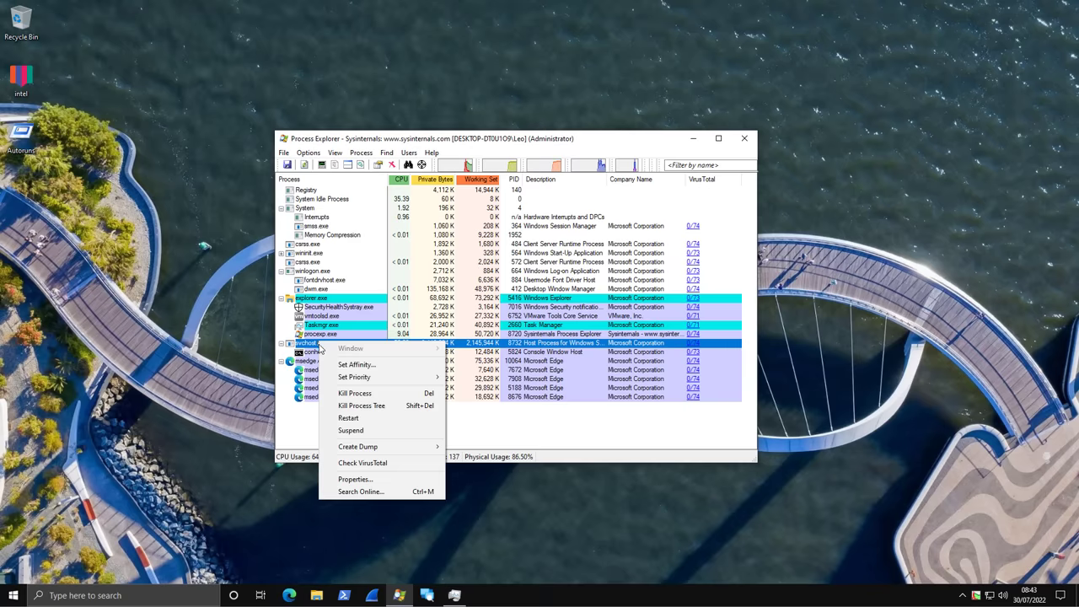
pyautogui.click(354, 407)
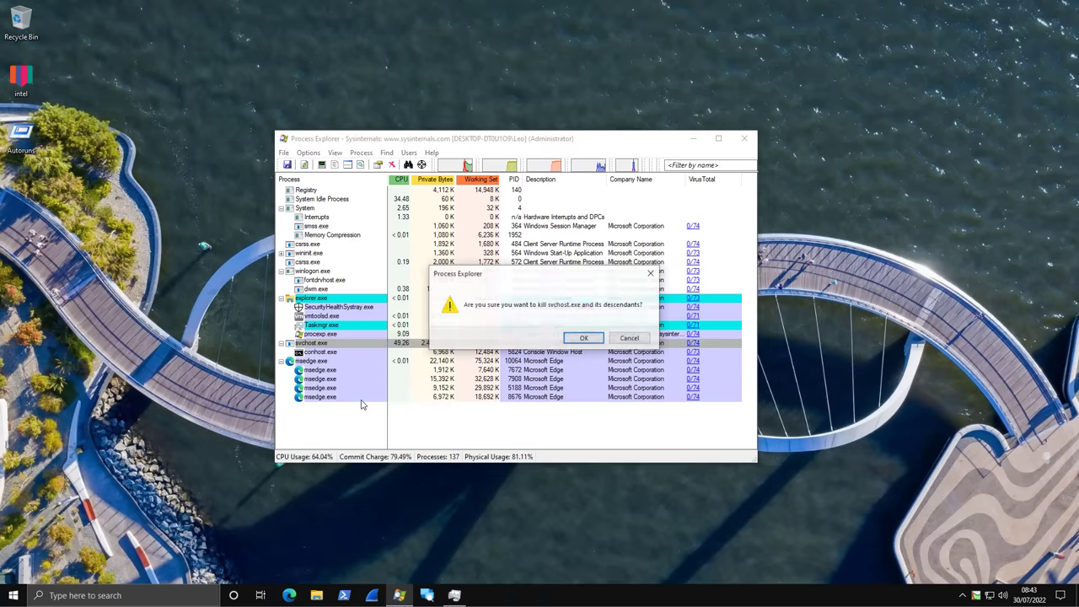
pyautogui.click(581, 338)
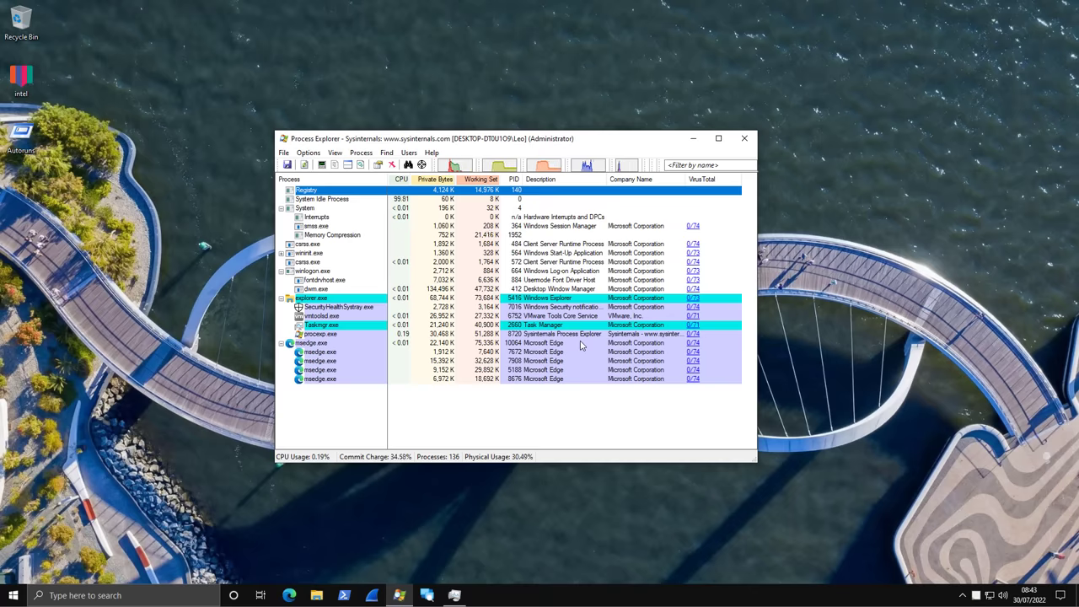
pyautogui.click(427, 595)
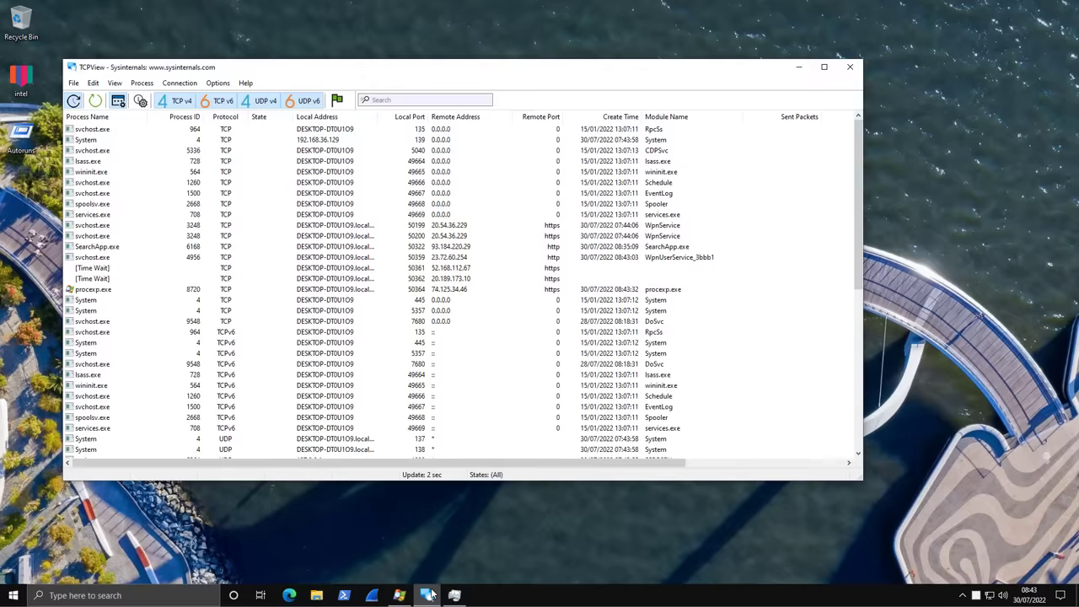